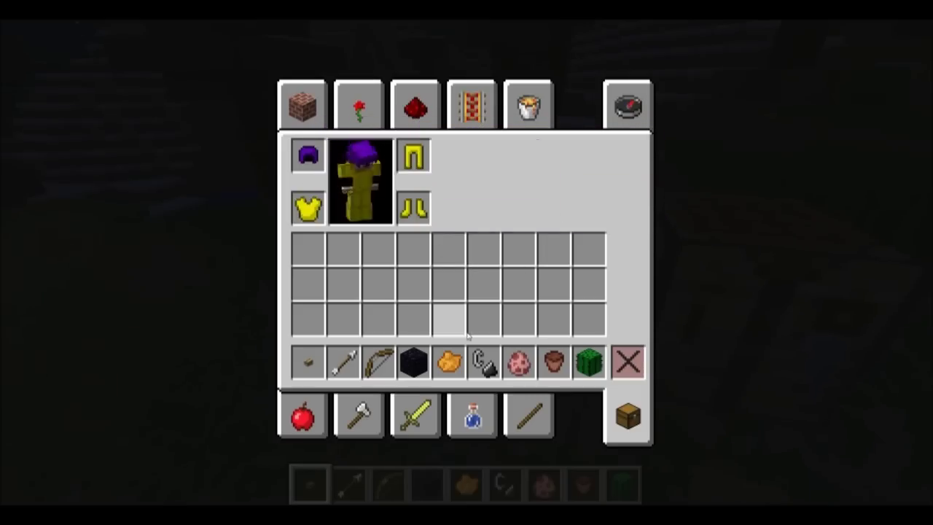
Look at the Materials category of the creative inventory, return to the game and select the fourth hotbar slot
click(531, 412)
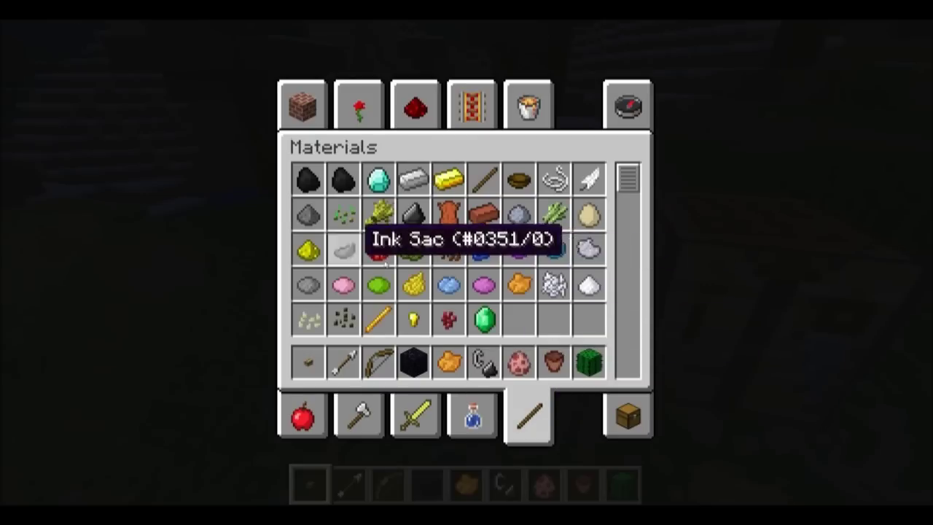
key(e)
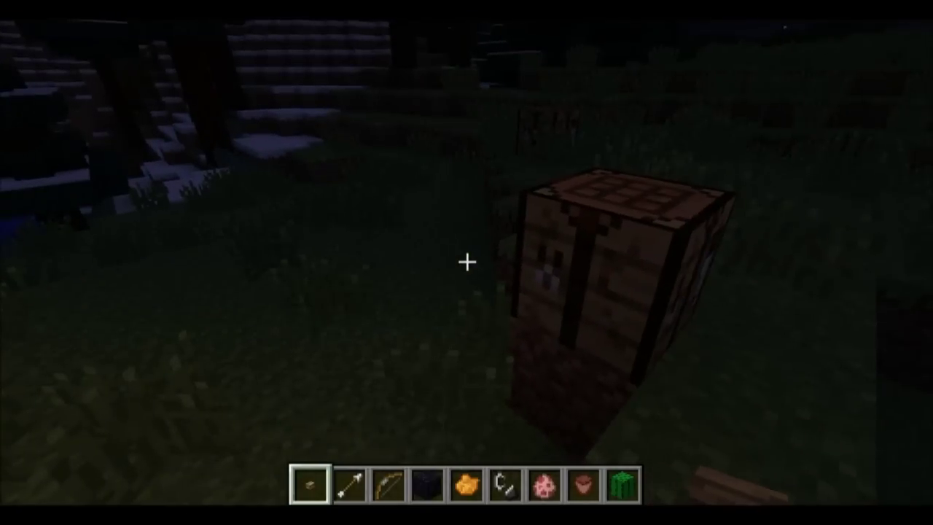
key(4)
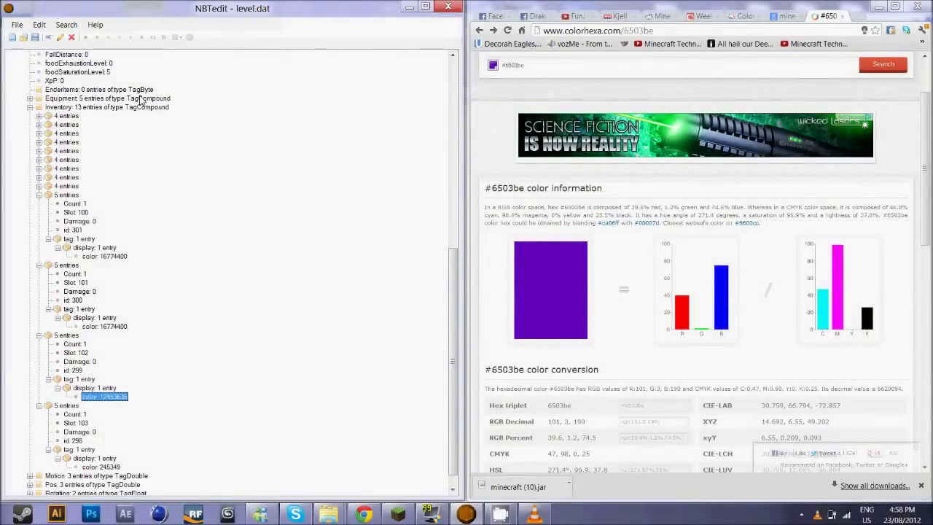
Switch to NBTedit and open level.dat from the Steak & Egg save folder
click(16, 25)
click(71, 73)
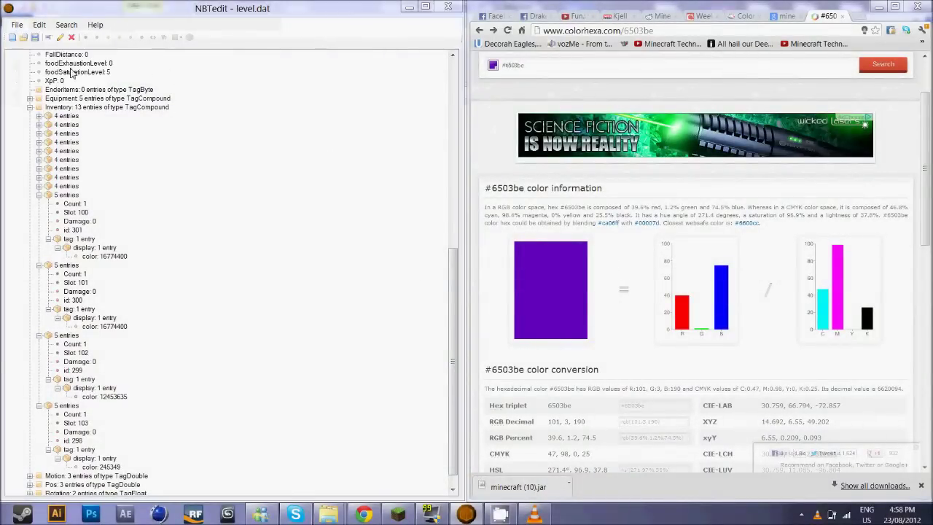
click(219, 230)
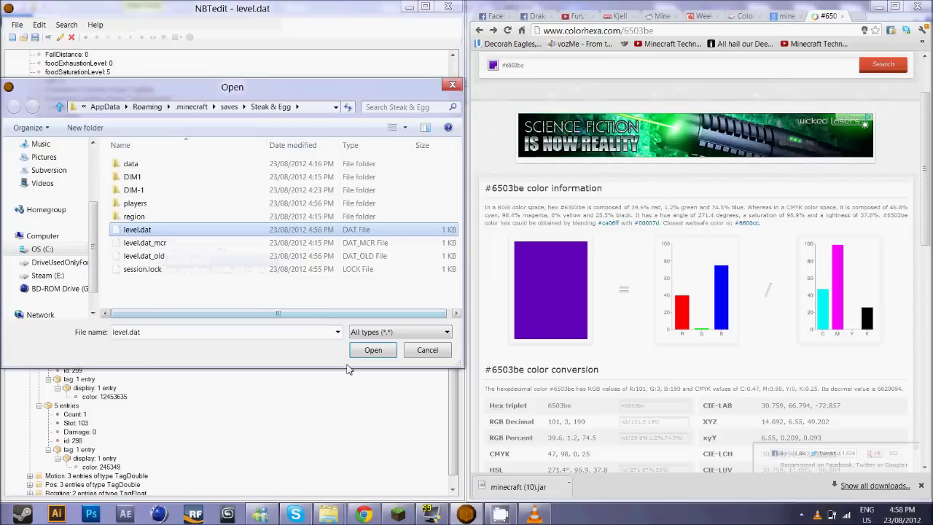
click(385, 352)
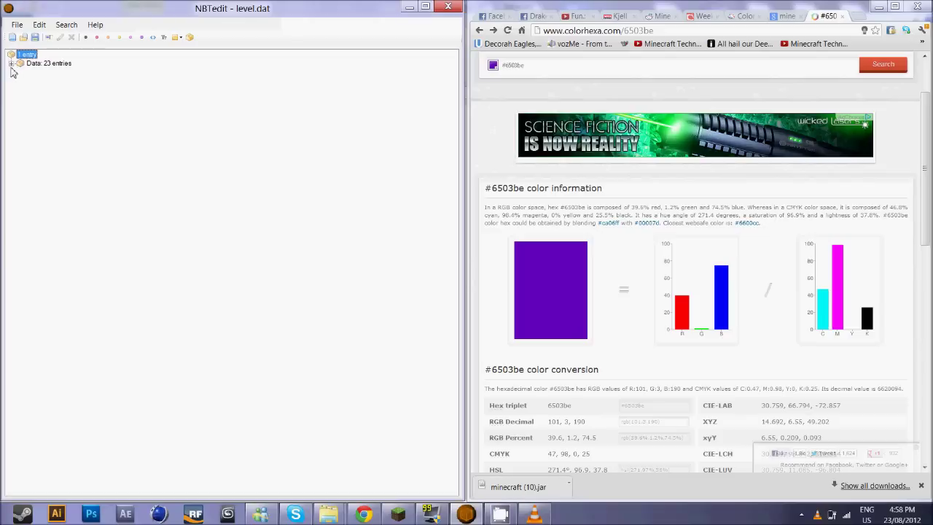
Expand the Data, Player and Inventory nodes to list the player's inventory entries
click(12, 65)
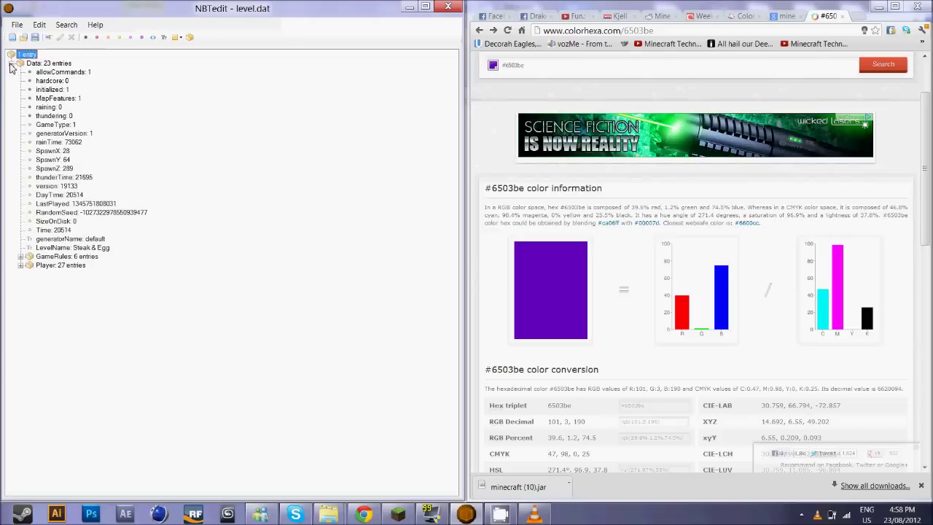
click(20, 266)
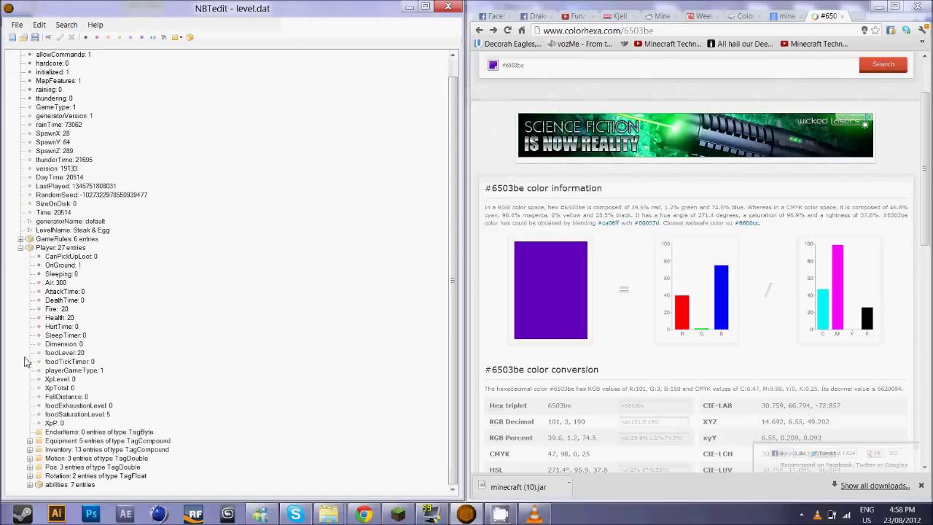
click(29, 449)
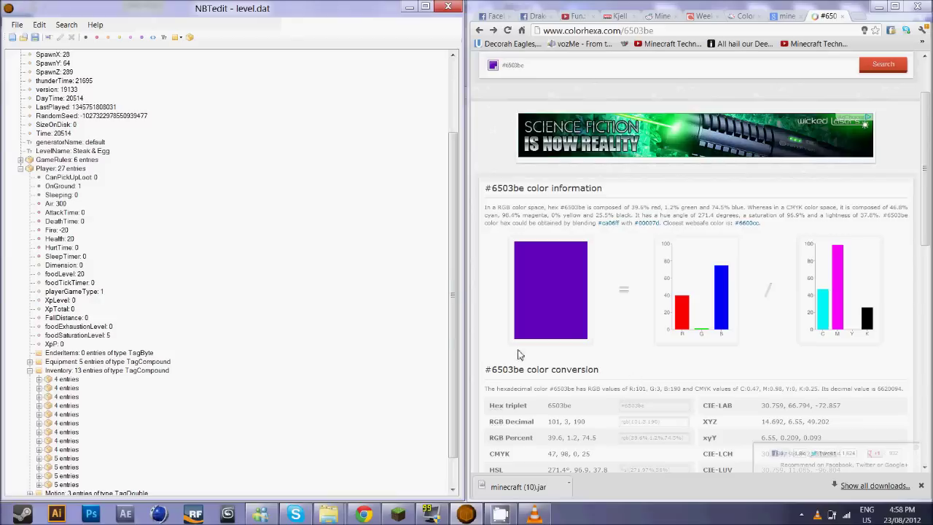
scroll(447, 347, down, 1)
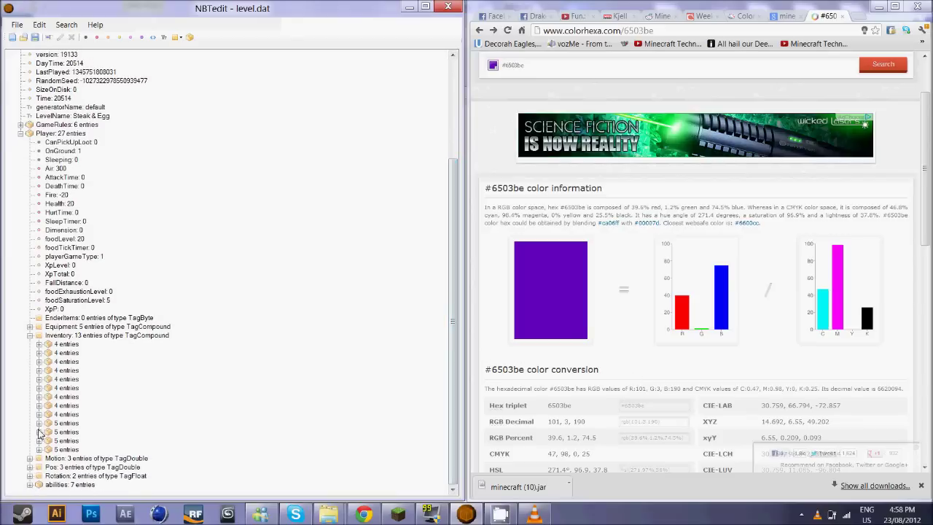
Expand the inventory items in slots 100 and 101 through tag and display to their color values
click(40, 423)
click(48, 468)
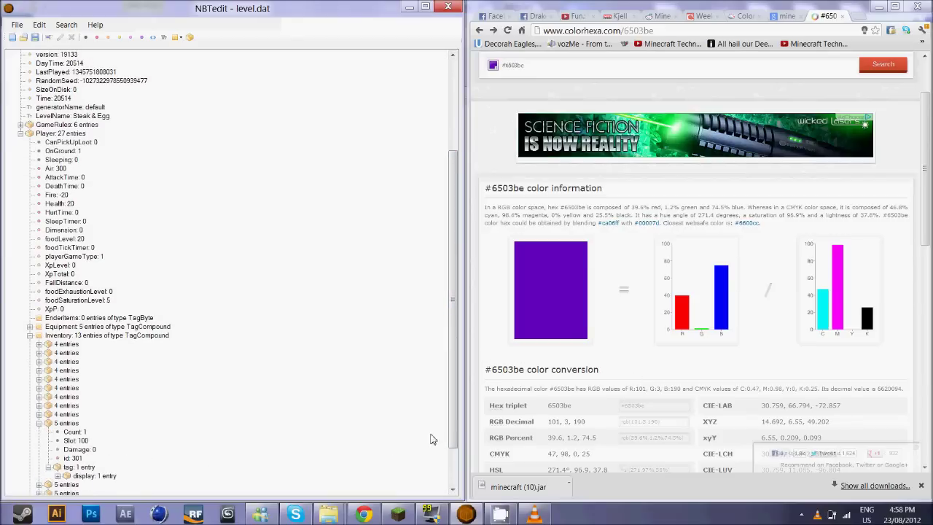
scroll(379, 430, down, 2)
click(58, 423)
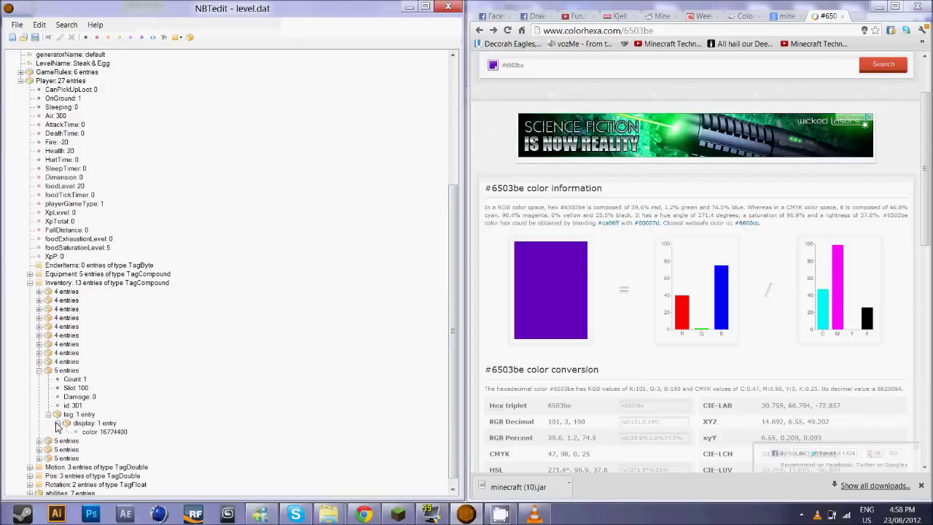
scroll(401, 383, down, 1)
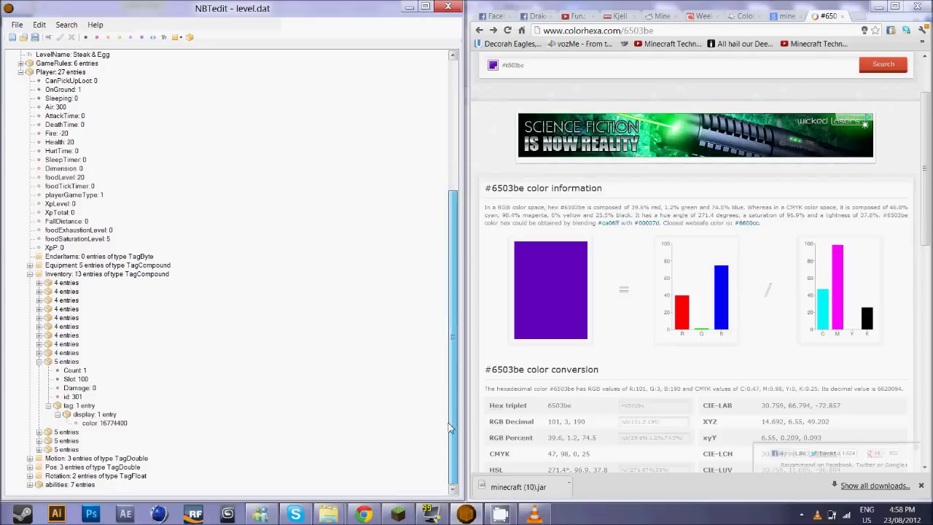
click(38, 431)
click(48, 476)
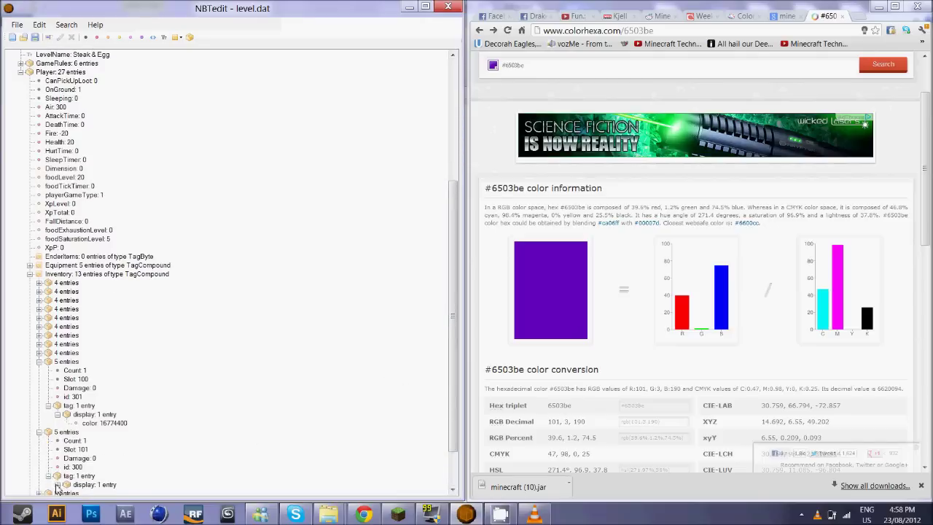
click(56, 485)
Expand the inventory items in slots 102 and 103 through tag and display to their color values
scroll(326, 438, down, 1)
scroll(434, 430, down, 2)
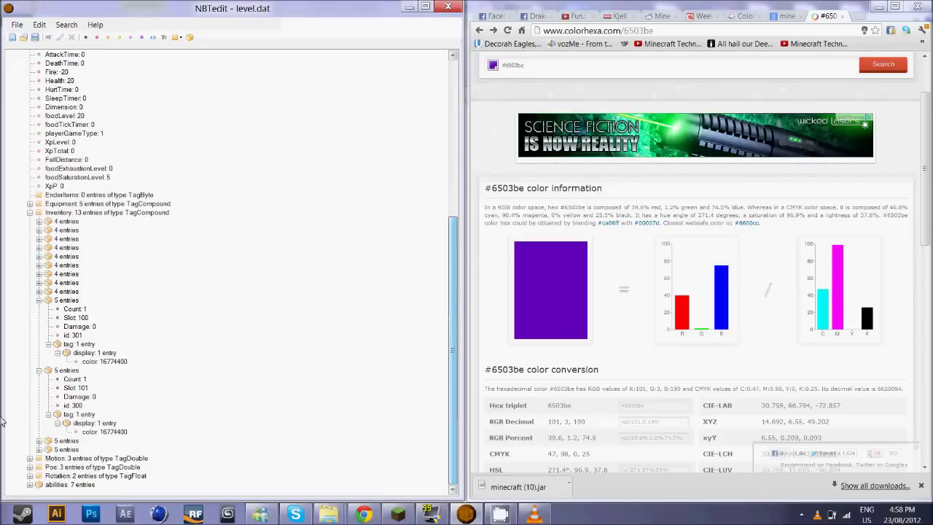
click(39, 441)
click(48, 485)
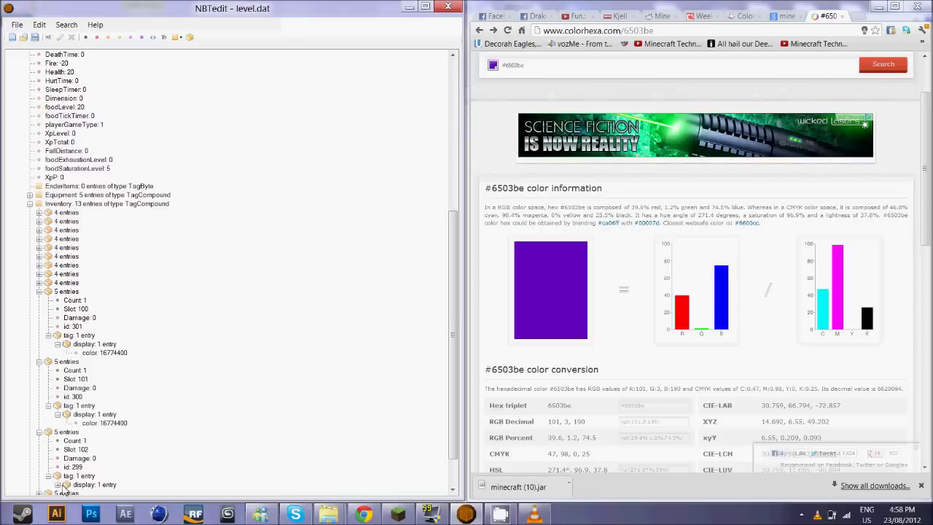
click(58, 484)
scroll(449, 430, down, 2)
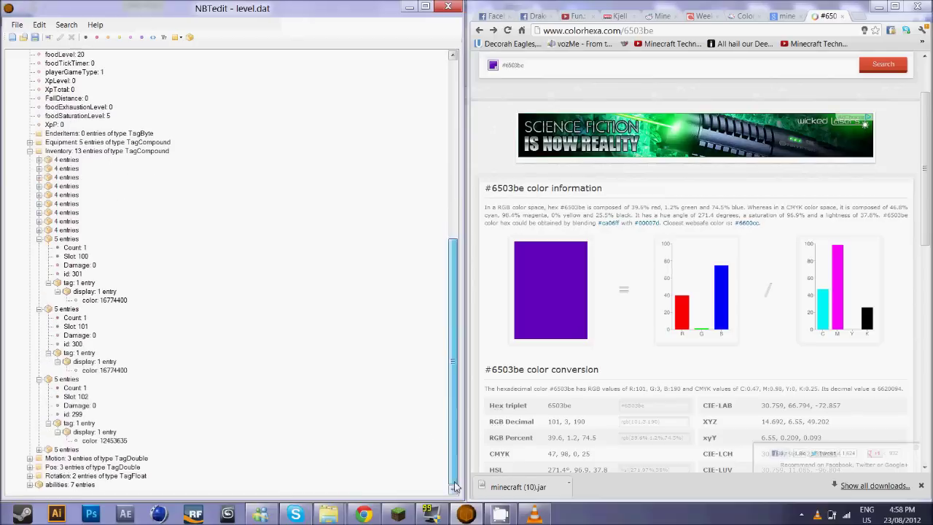
click(39, 449)
click(73, 494)
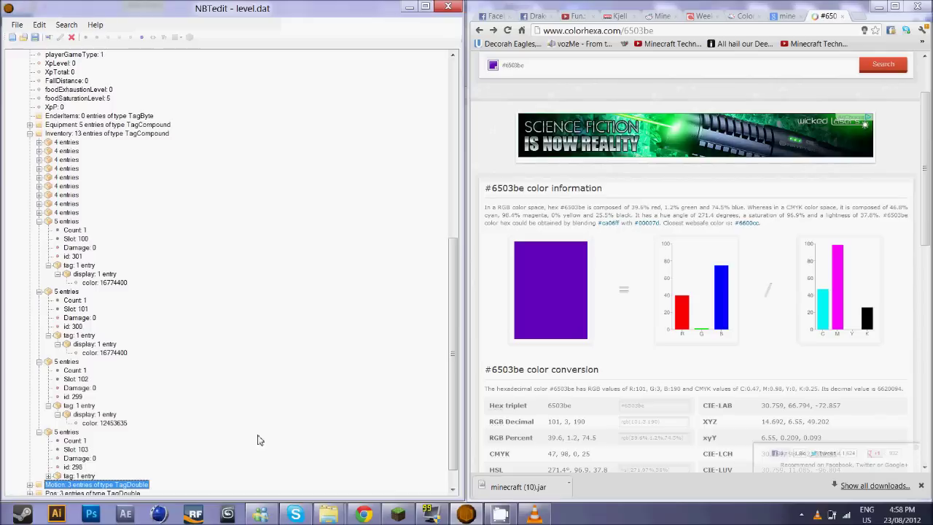
click(49, 475)
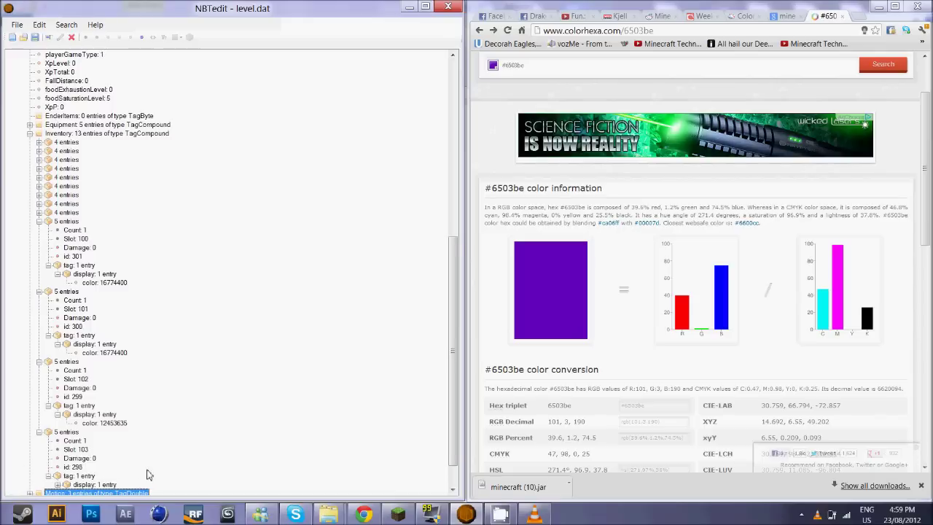
click(58, 484)
drag(455, 337, 446, 445)
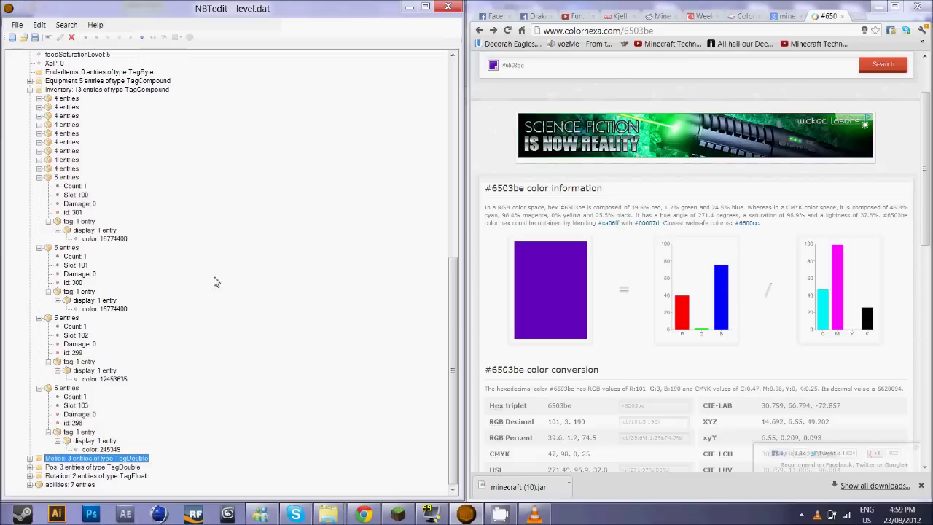
Set the slot 103 item's color to 6620094, copied from the decimal value on the #6503be ColorHexa page
double_click(108, 449)
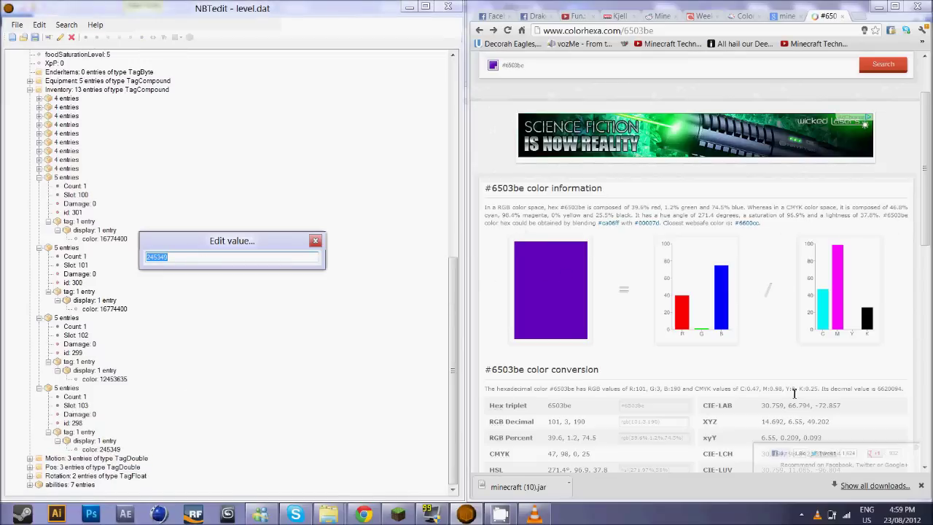
drag(904, 388, 882, 388)
key(ctrl+c)
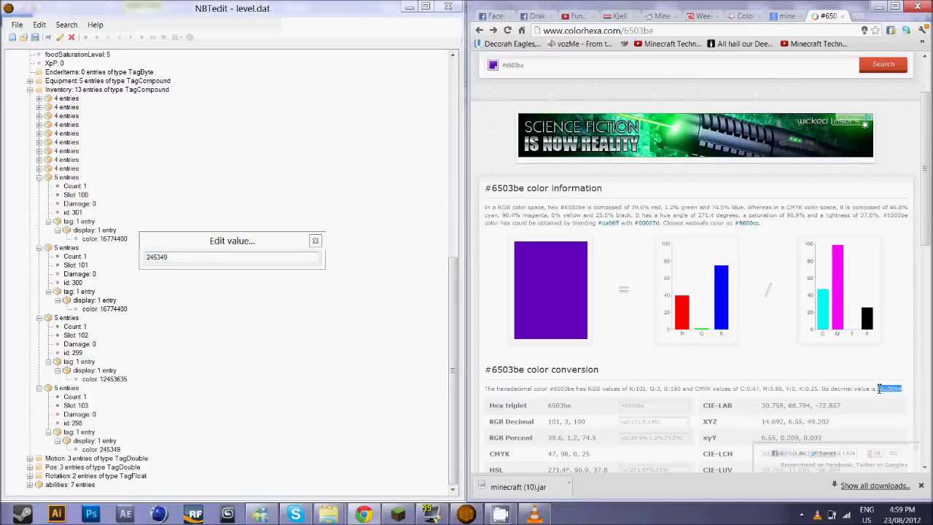
click(266, 243)
key(ctrl+v)
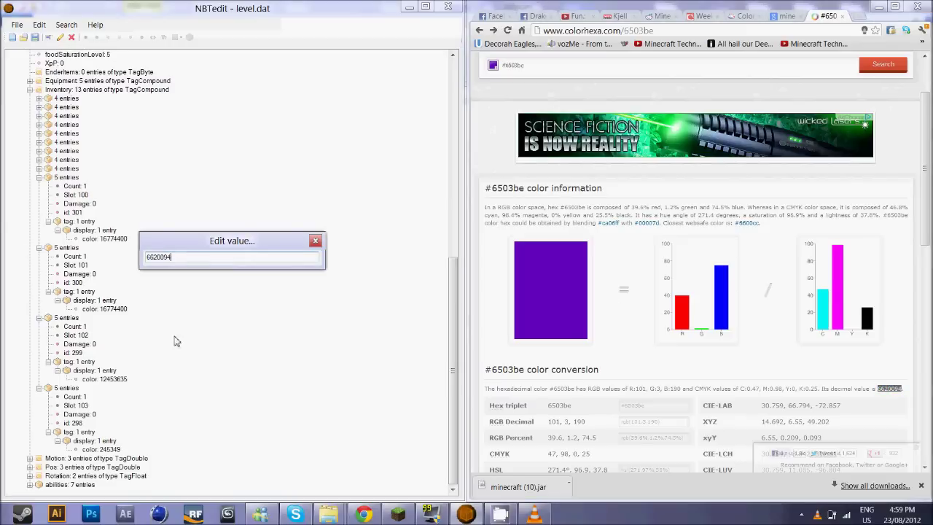
key(Return)
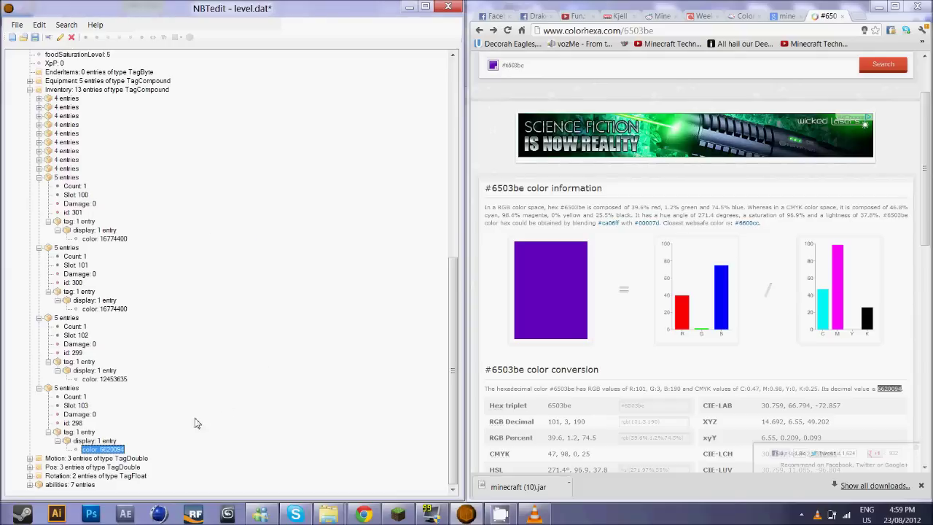
Go to the #03be65 ColorHexa page and set the slot 102 item's color to its decimal value, 245349
click(503, 36)
click(506, 32)
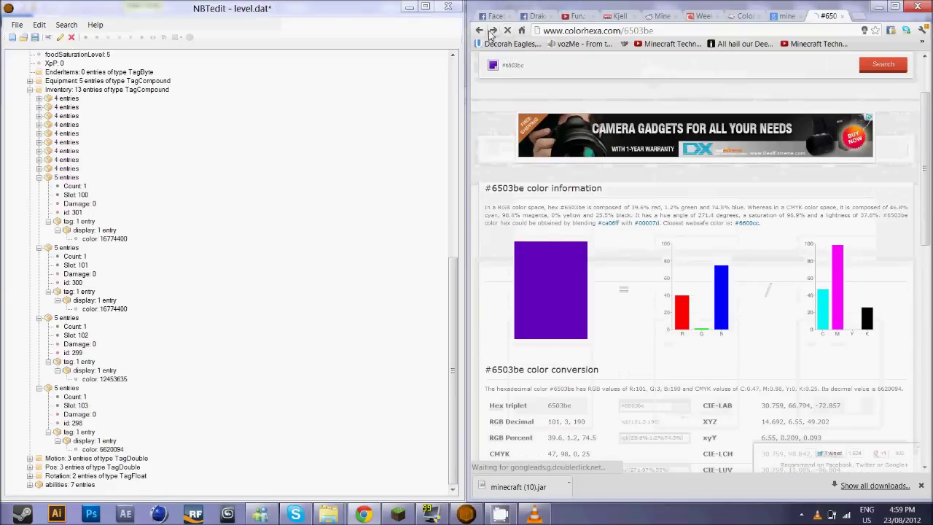
click(491, 32)
scroll(917, 159, up, 3)
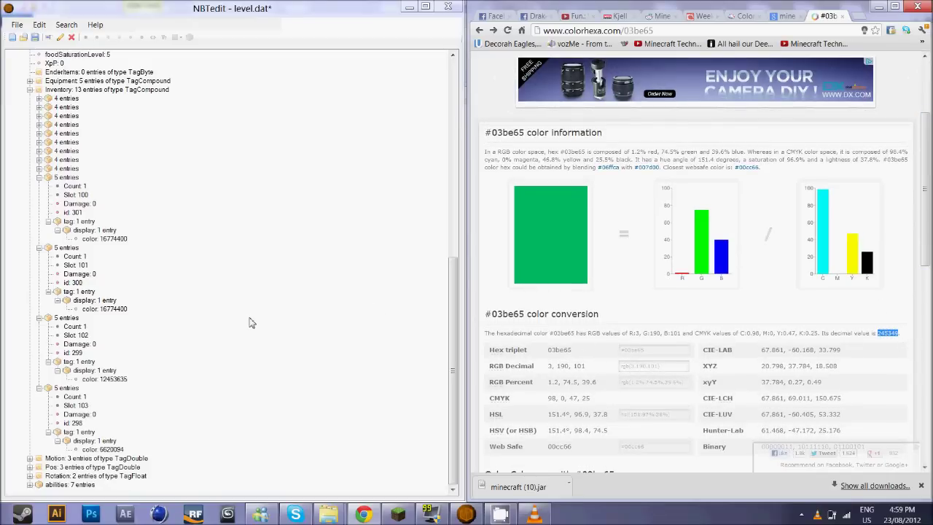
double_click(122, 382)
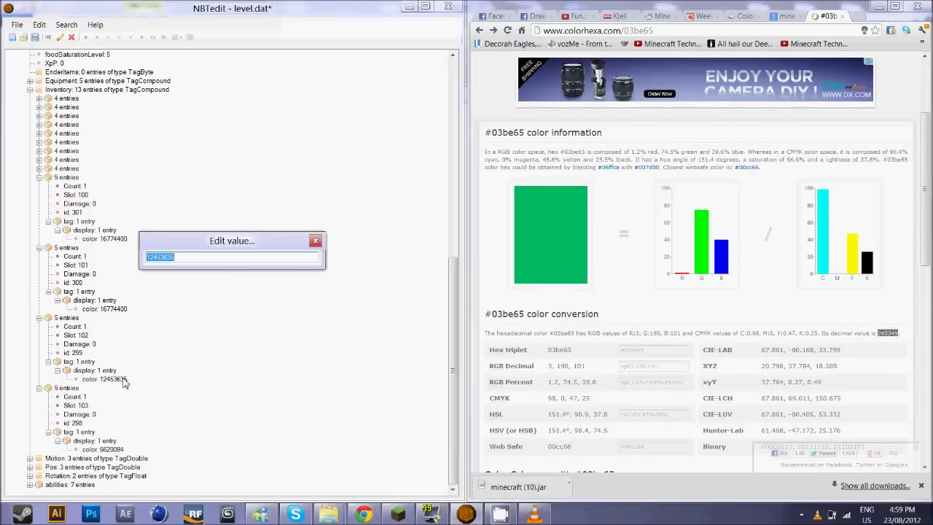
text(245349)
key(Return)
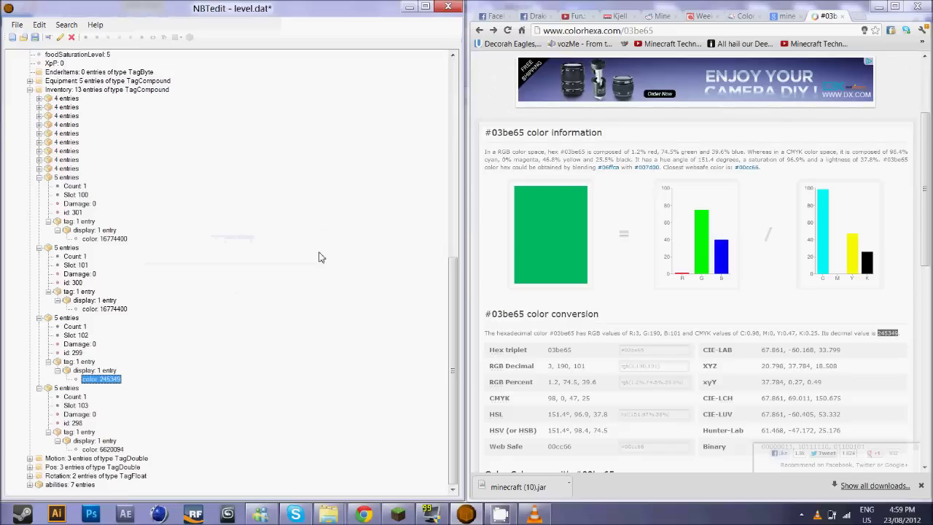
Go back to the #be0703 ColorHexa page and set the slot 101 item's color to its decimal value, 12453635
click(479, 30)
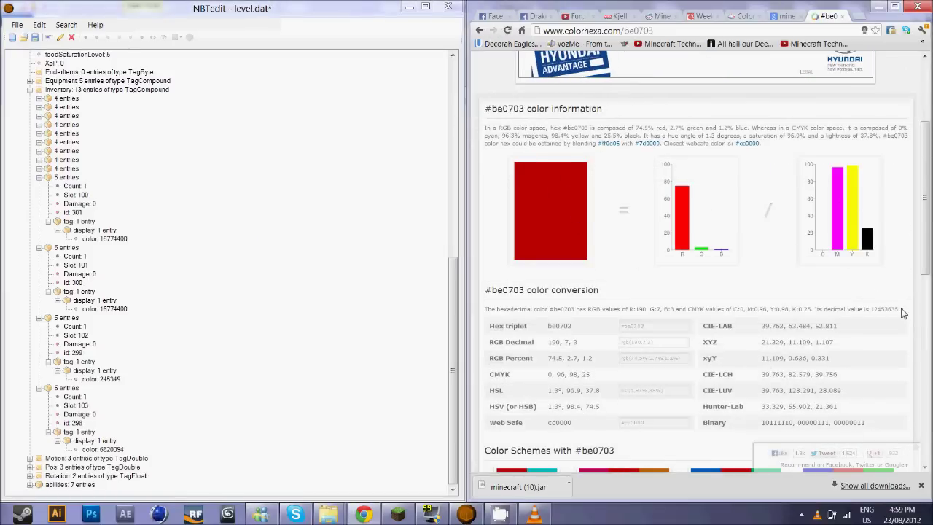
drag(901, 309, 873, 309)
key(ctrl+c)
double_click(98, 309)
key(ctrl+v)
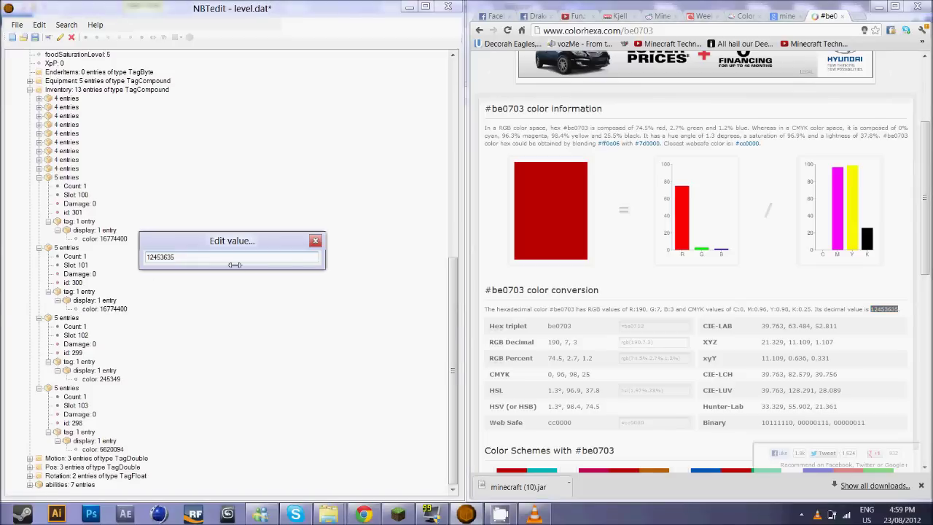
key(Return)
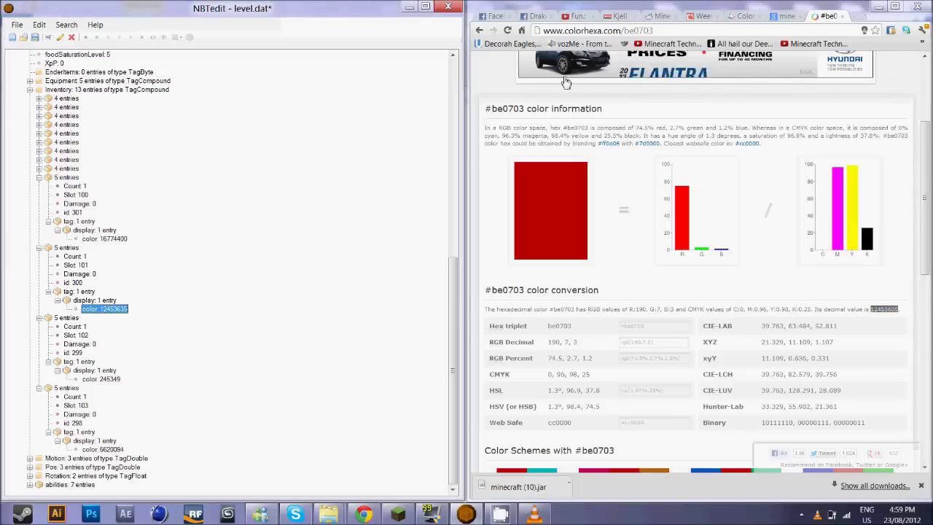
Open the green #03be07 from the tetradic color scheme and set the slot 100 item's color to its decimal value, 245255
drag(928, 237, 928, 328)
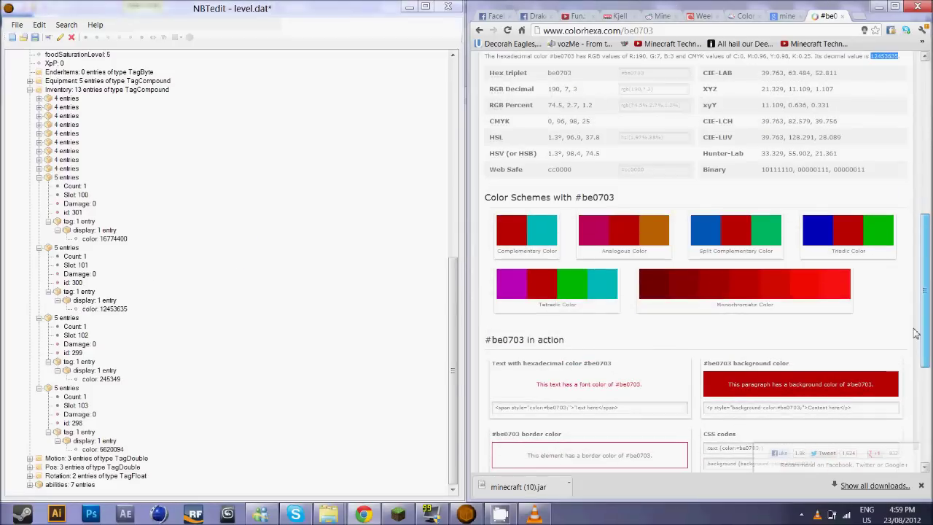
click(564, 281)
scroll(872, 290, down, 4)
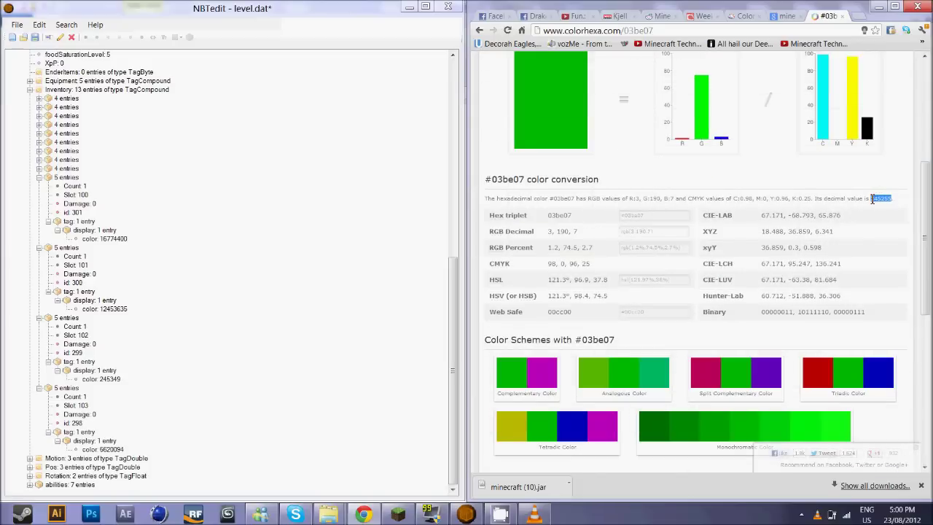
double_click(120, 238)
text(245255)
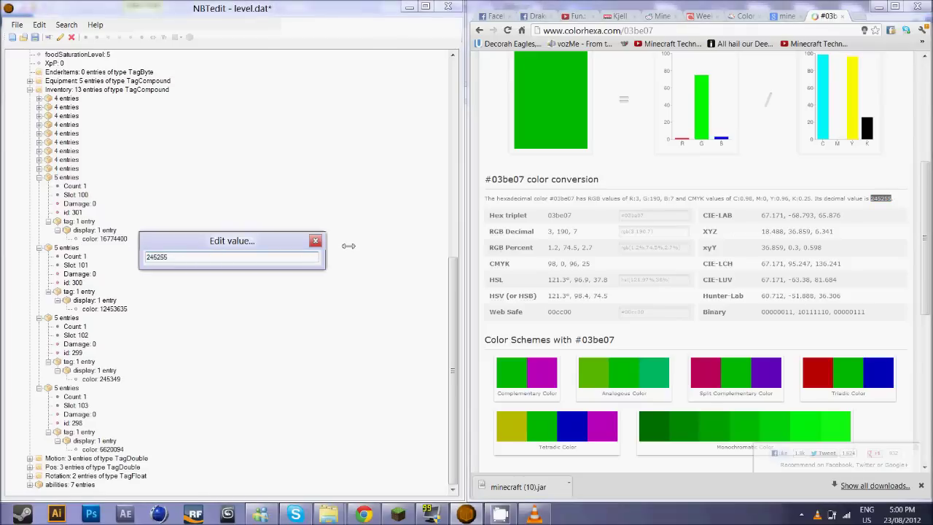
key(Return)
drag(930, 206, 930, 192)
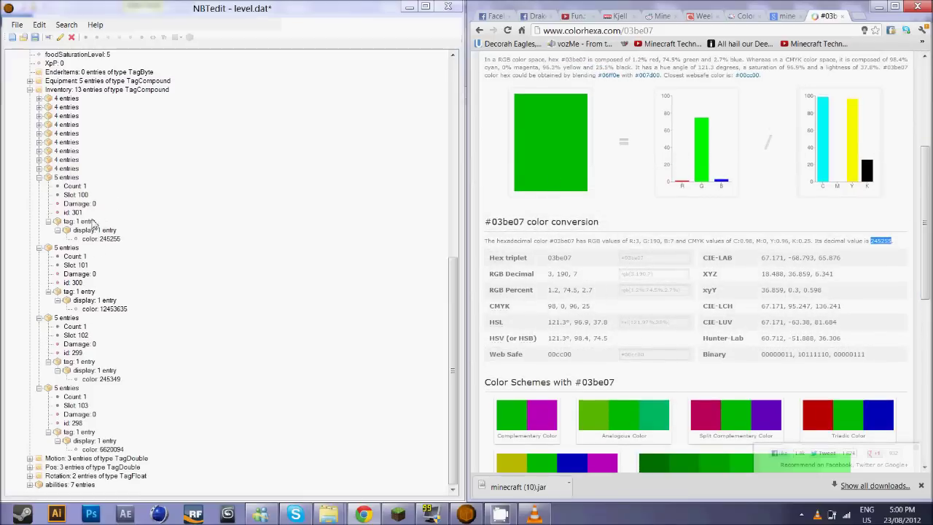
Save the edited level.dat with the new leather armor colors
click(164, 241)
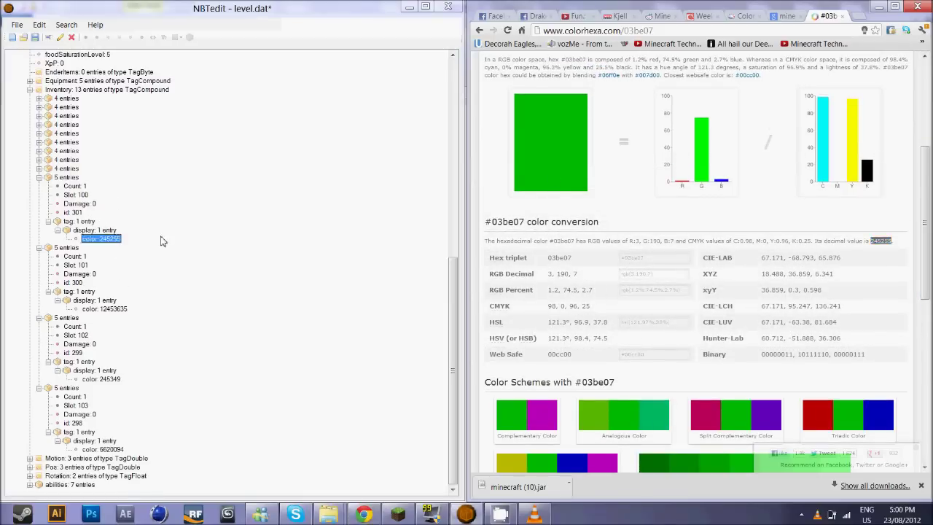
click(17, 25)
click(33, 75)
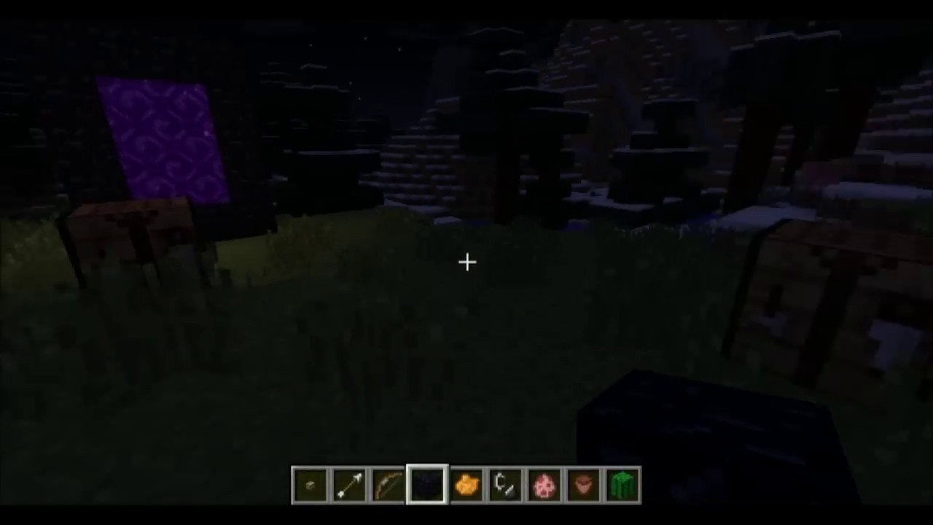
In Minecraft, open the player's inventory and check the colors of the worn leather armor, including the cap and pants
key(e)
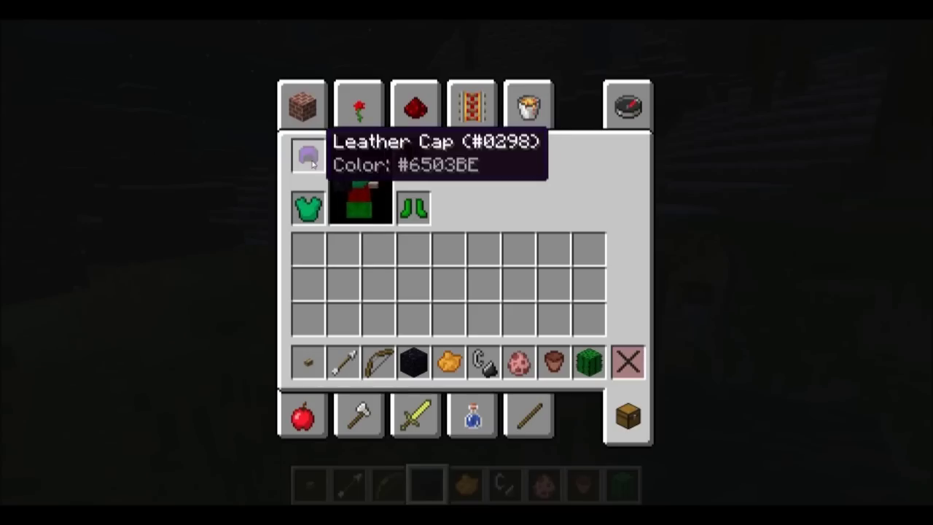
key(e)
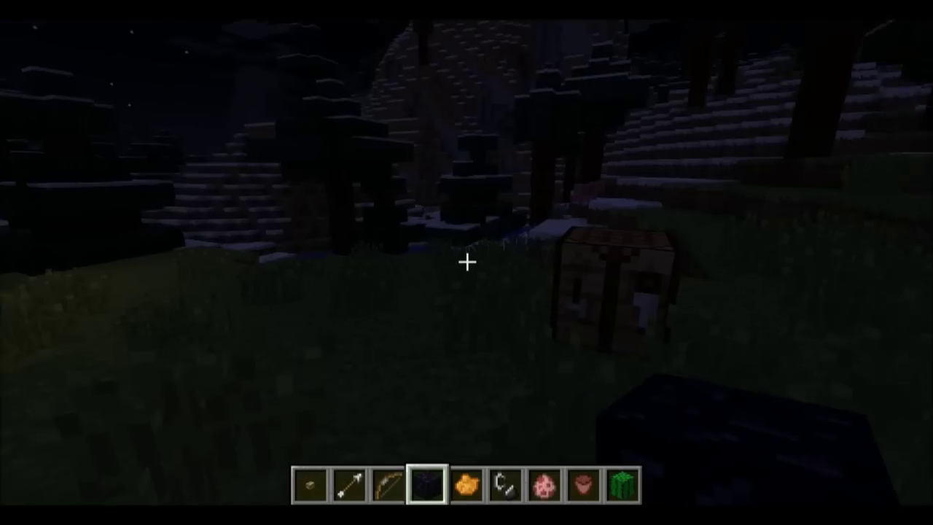
key(e)
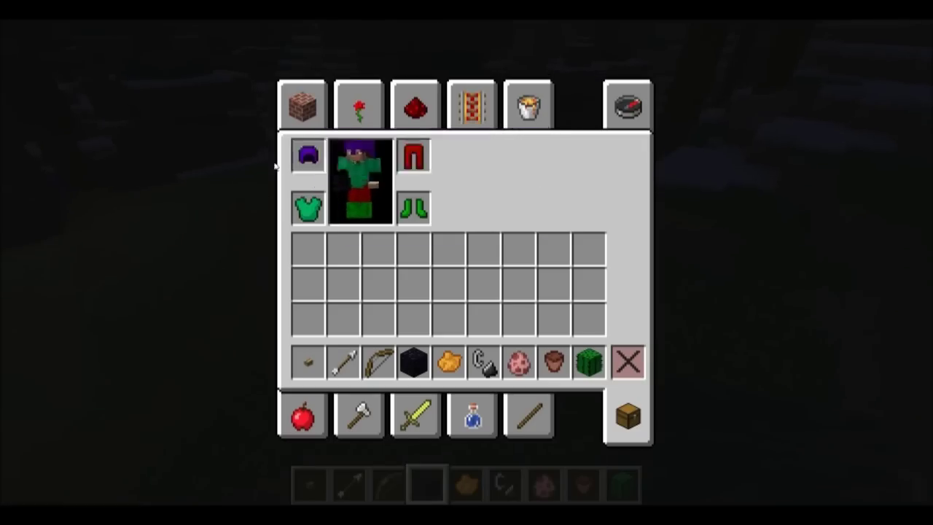
key(e)
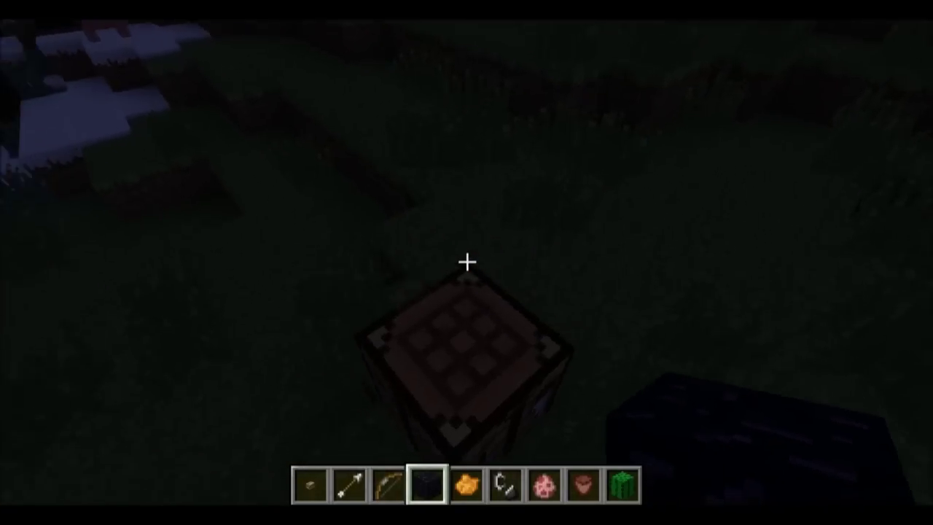
key(e)
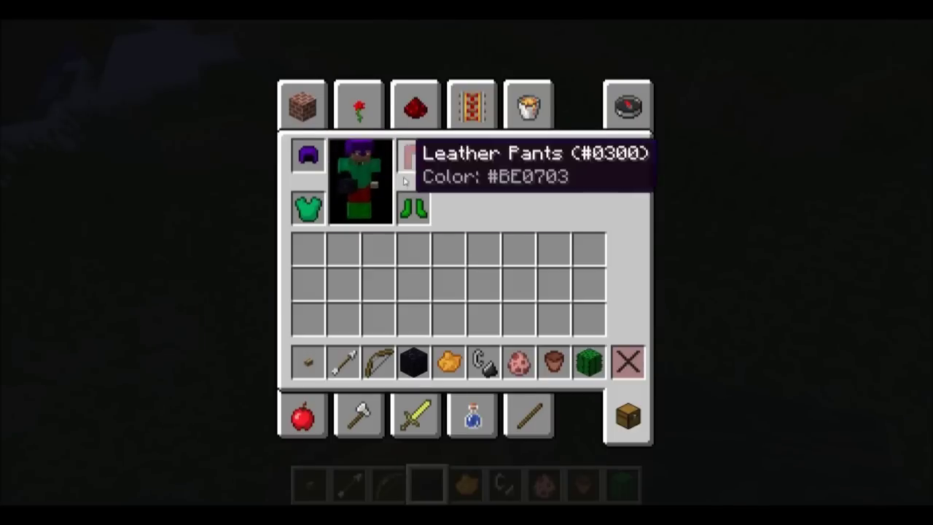
key(e)
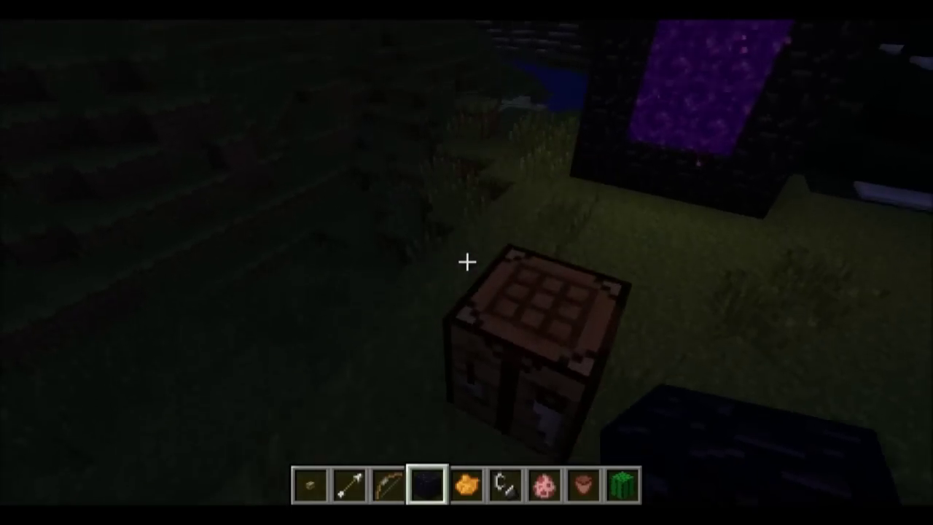
key(w)
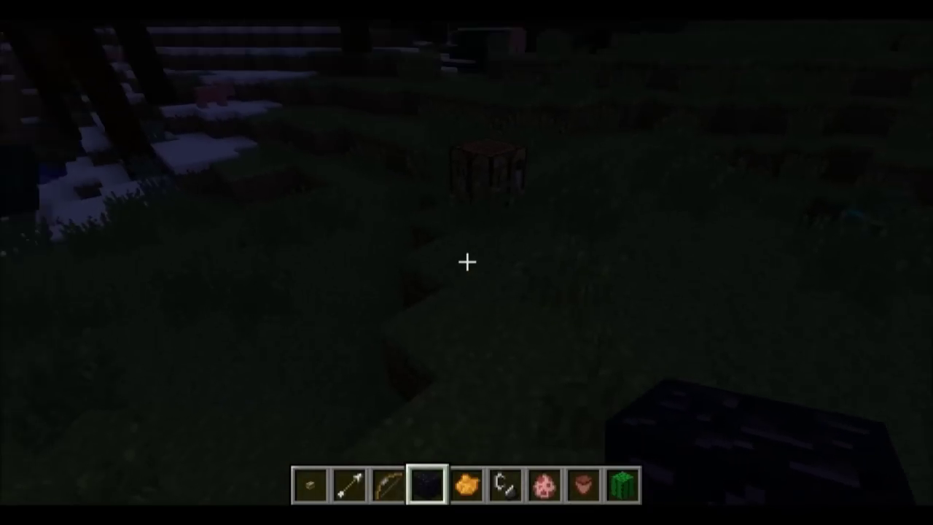